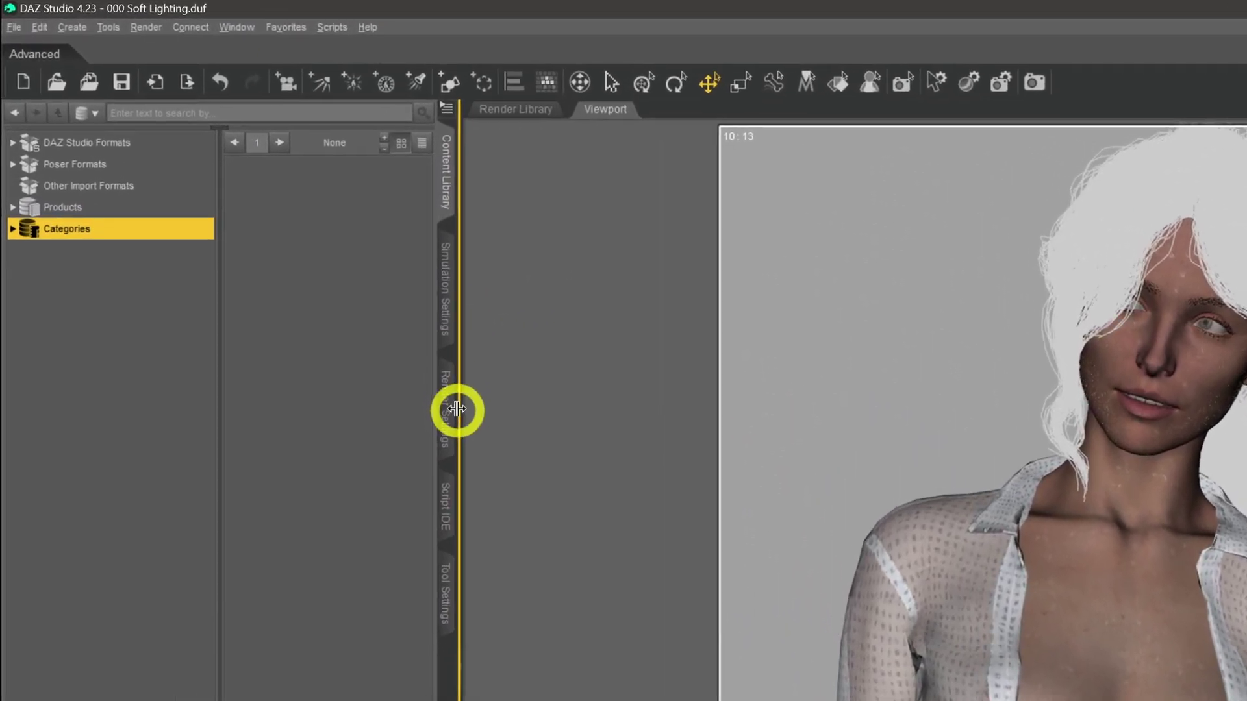
- Show Render Settings and preview the viewport in NVIDIA Iray before returning to Texture Shaded
left_click(396, 362)
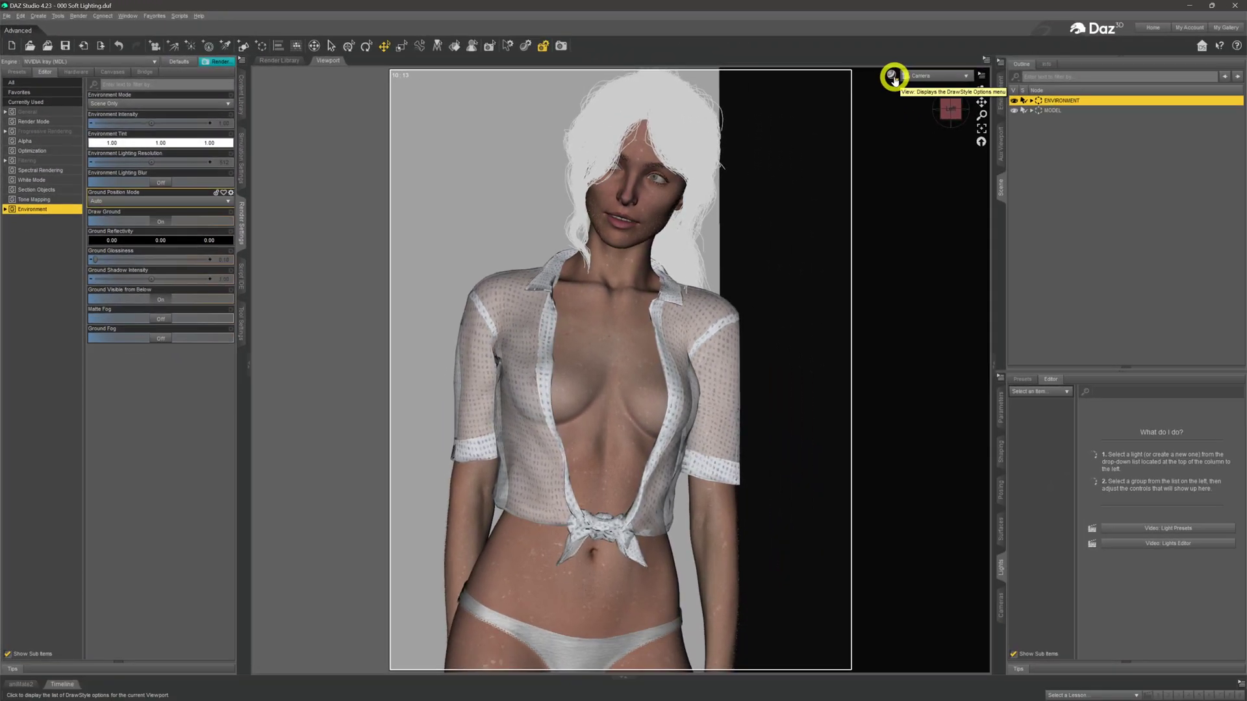
left_click(894, 79)
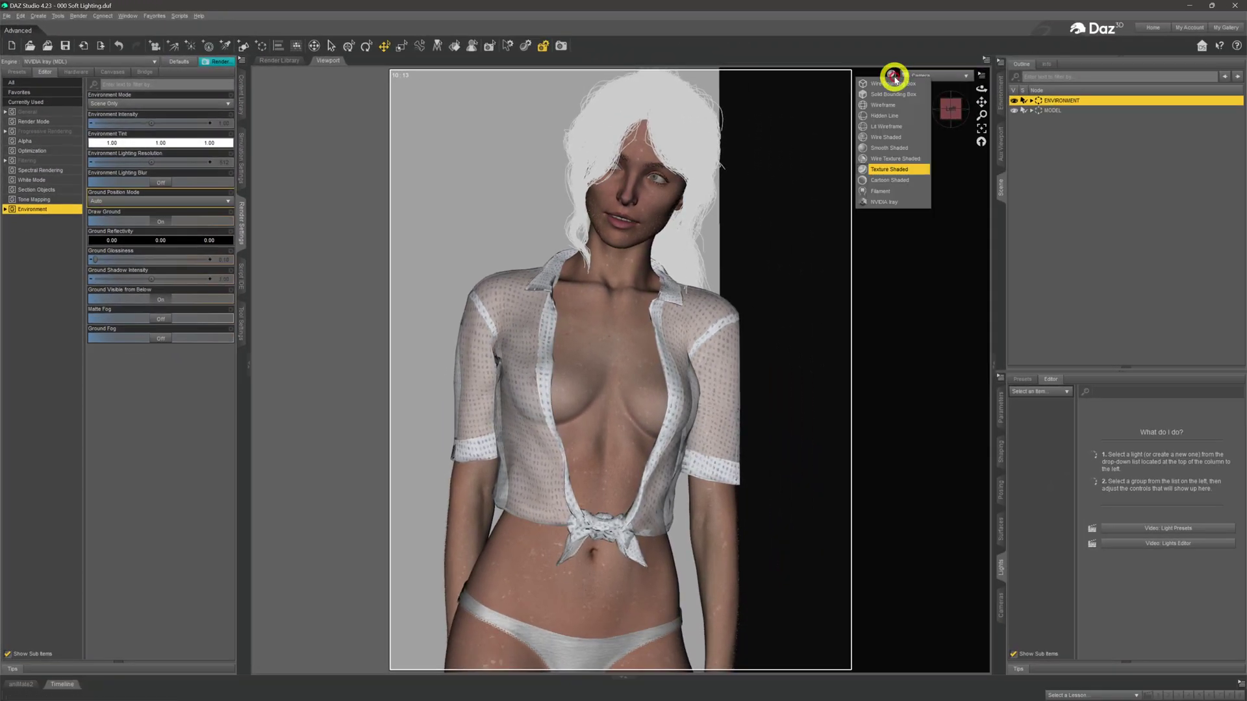
left_click(882, 202)
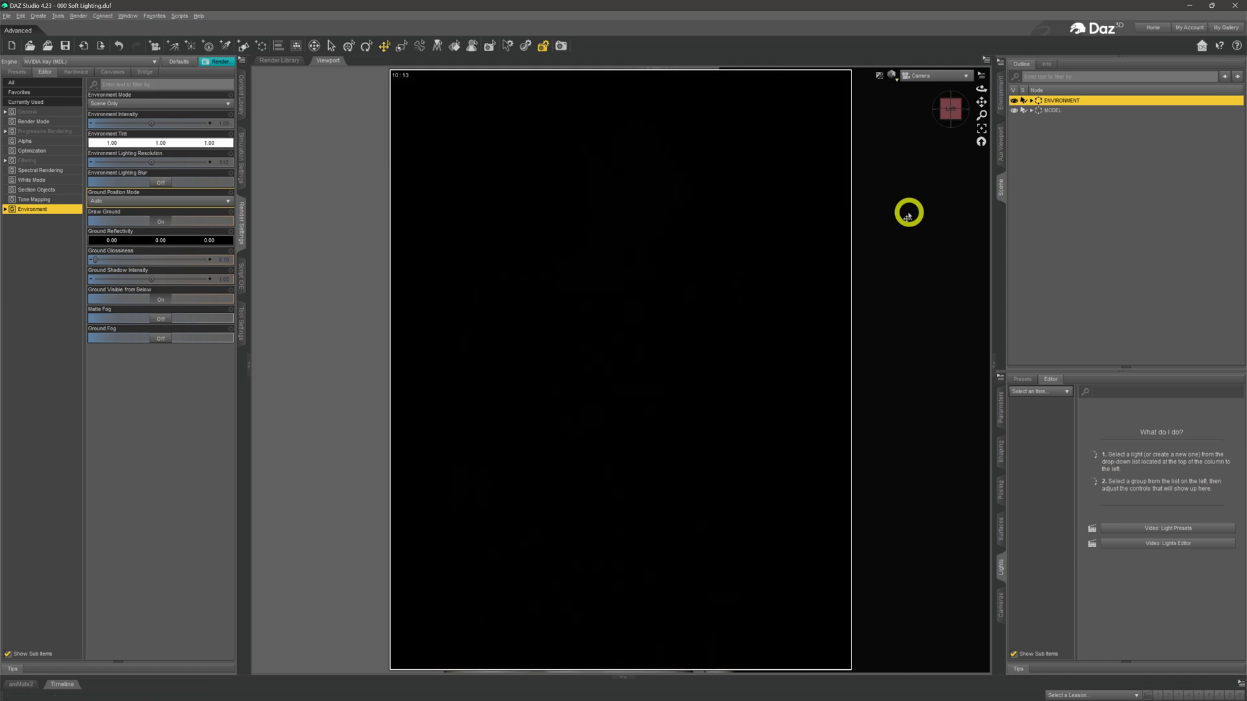
left_click(893, 81)
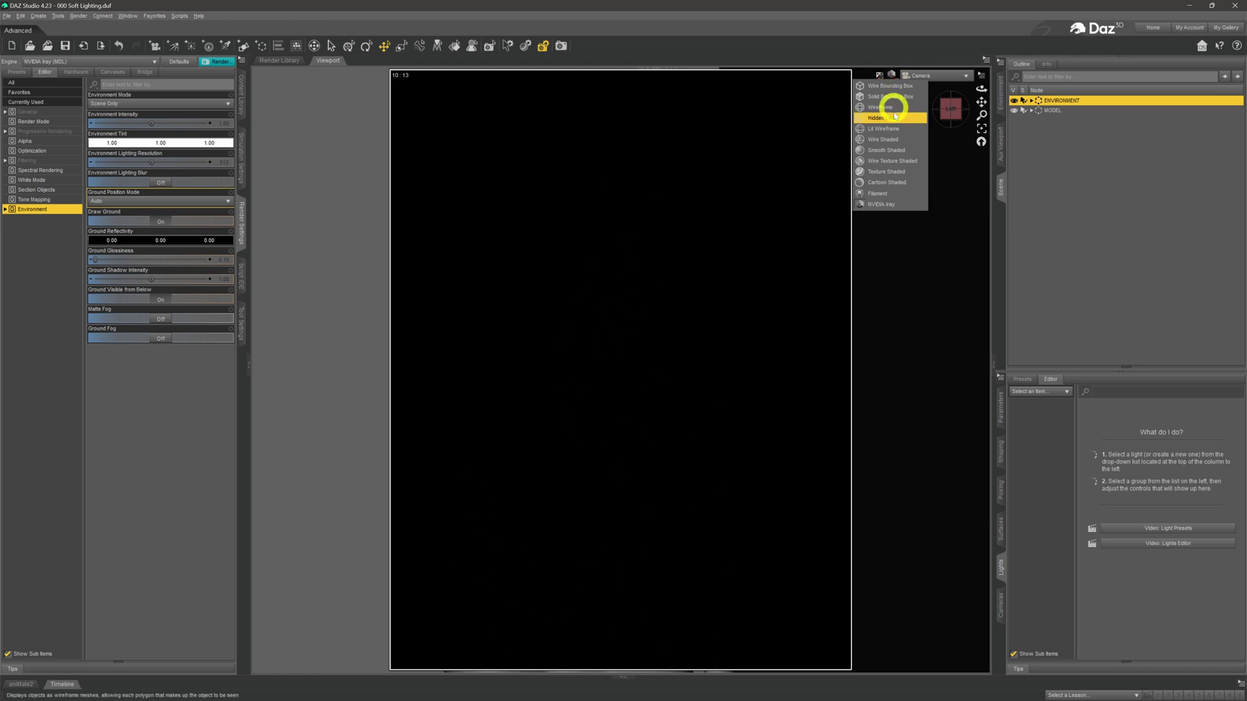
left_click(895, 169)
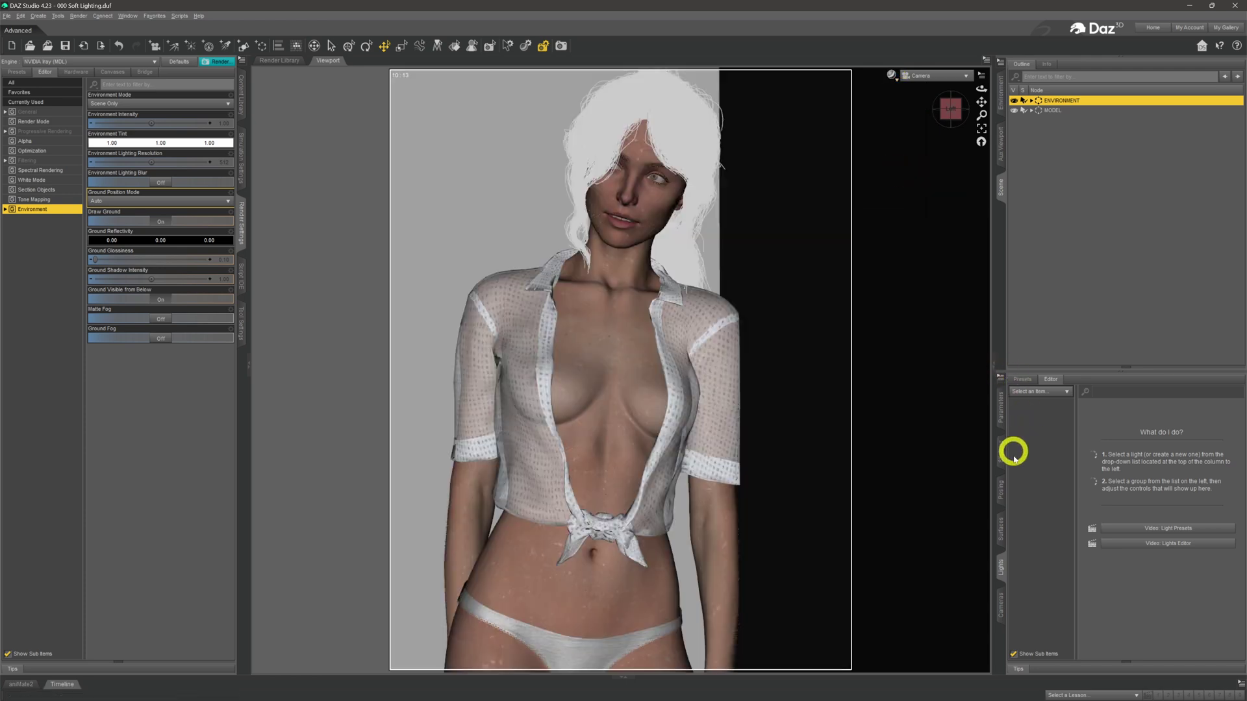
- Switch to the Perspective View and orbit around the figure
left_click(934, 76)
left_click(934, 81)
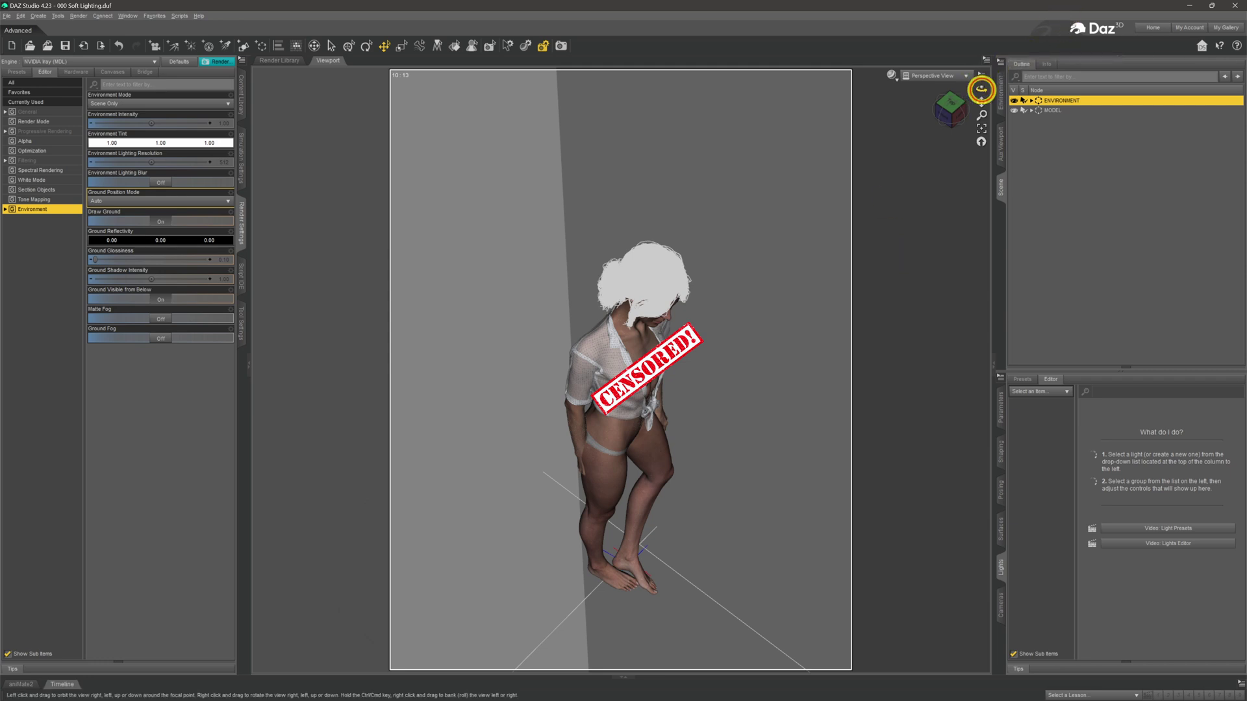
left_click_drag(982, 90, 955, 181)
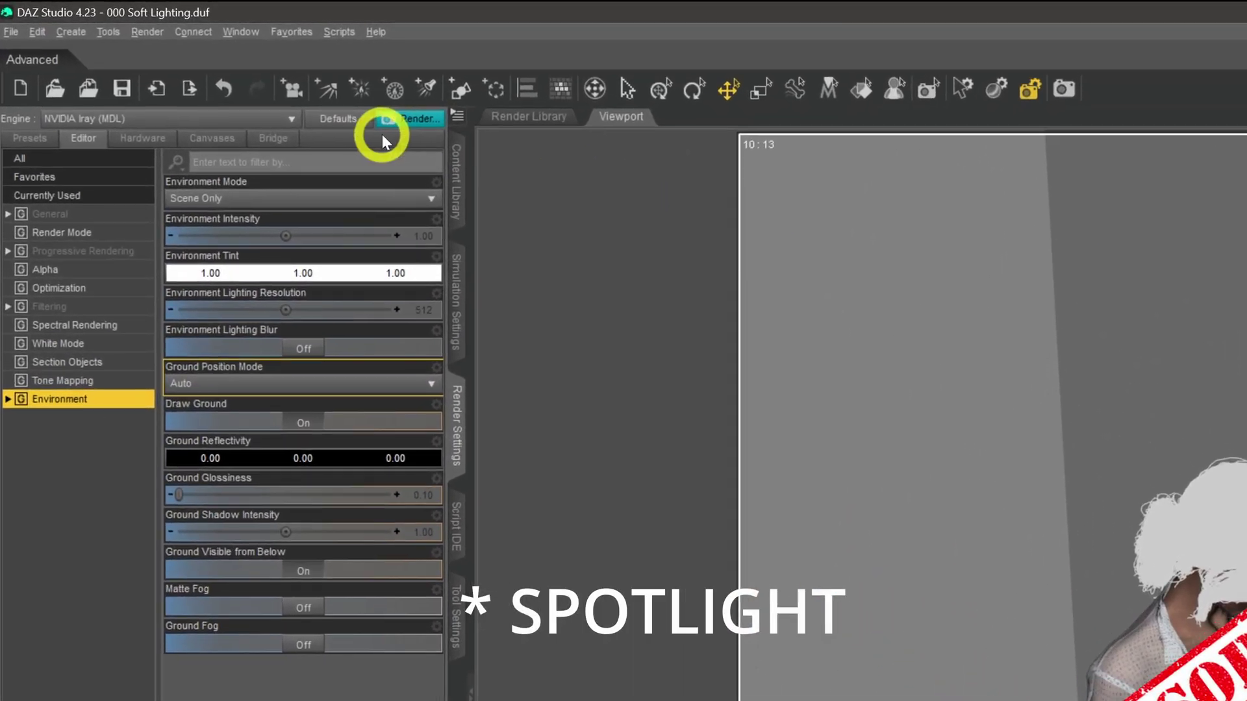
- Create a New Spotlight with Apply Active Viewport Transforms kept on
left_click(72, 33)
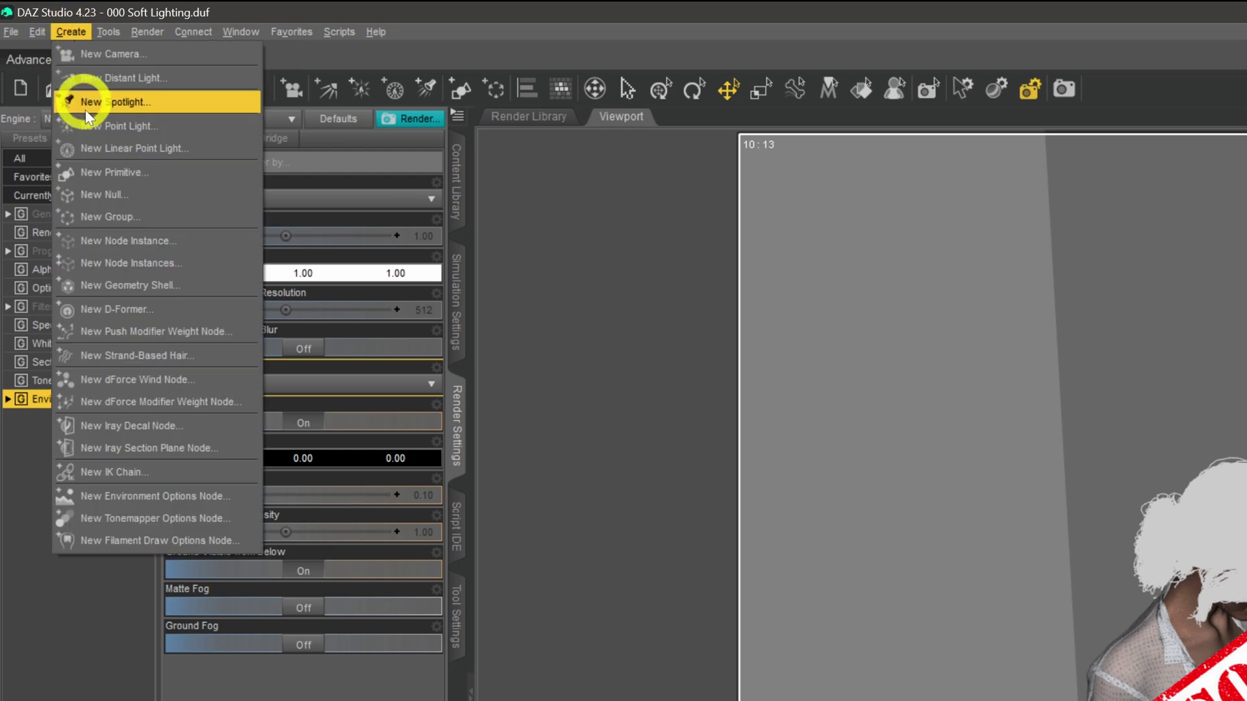
left_click(192, 107)
left_click(682, 386)
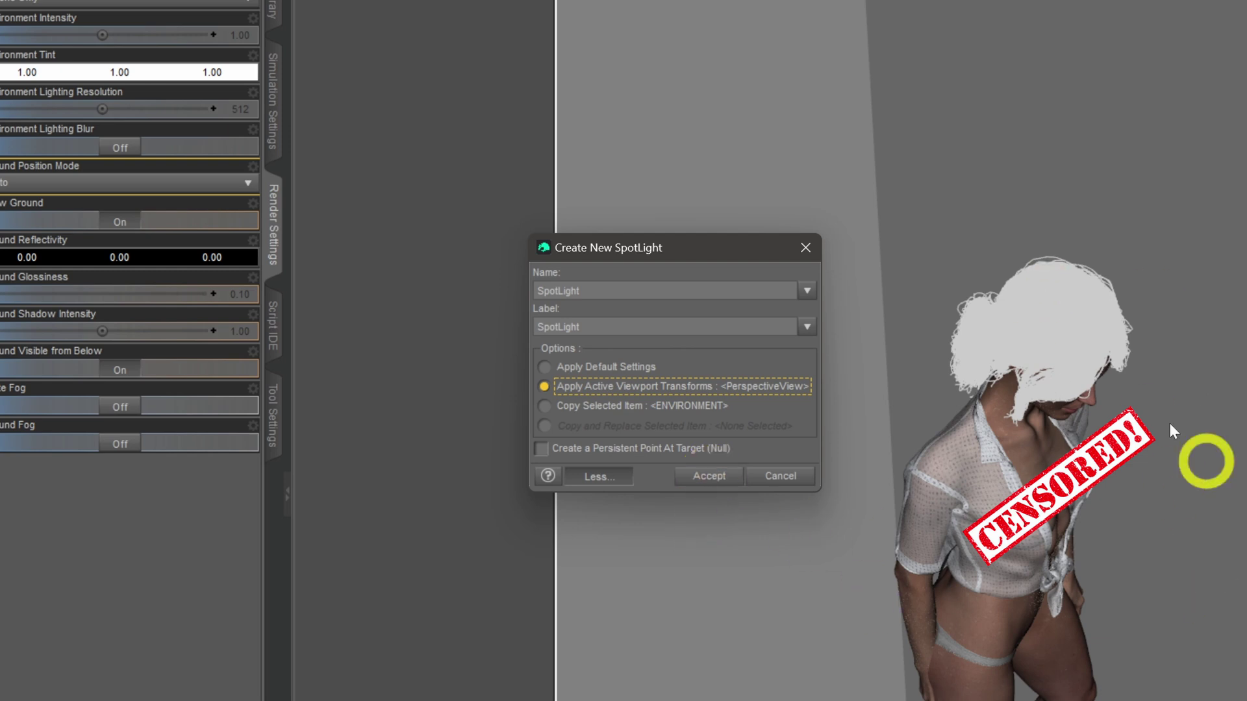
left_click(696, 486)
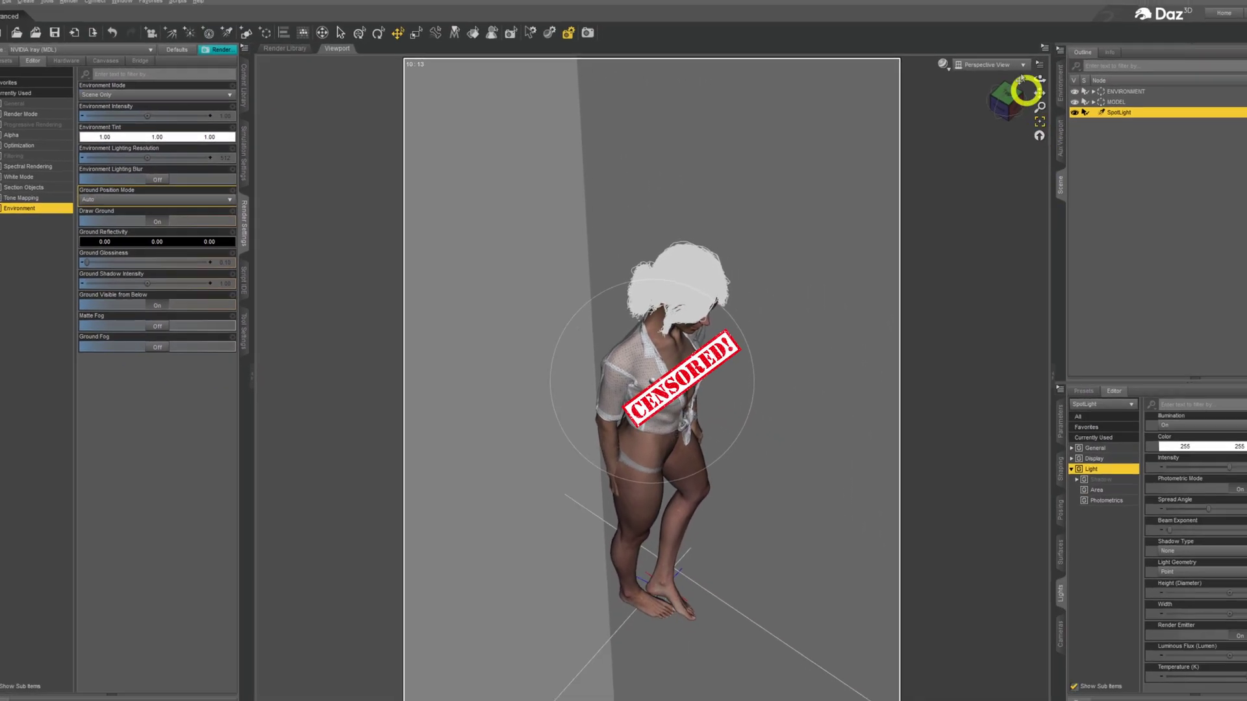
left_click(989, 65)
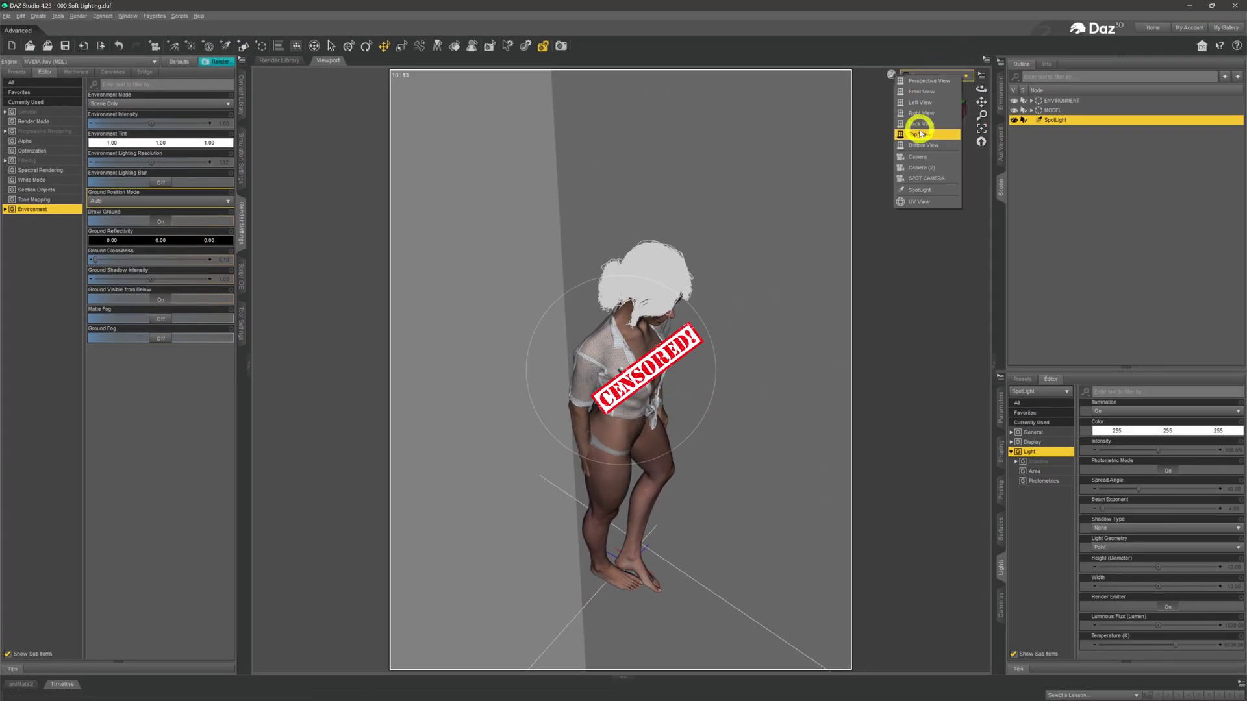
- View the scene through the Camera using the NVIDIA Iray draw style
left_click(917, 157)
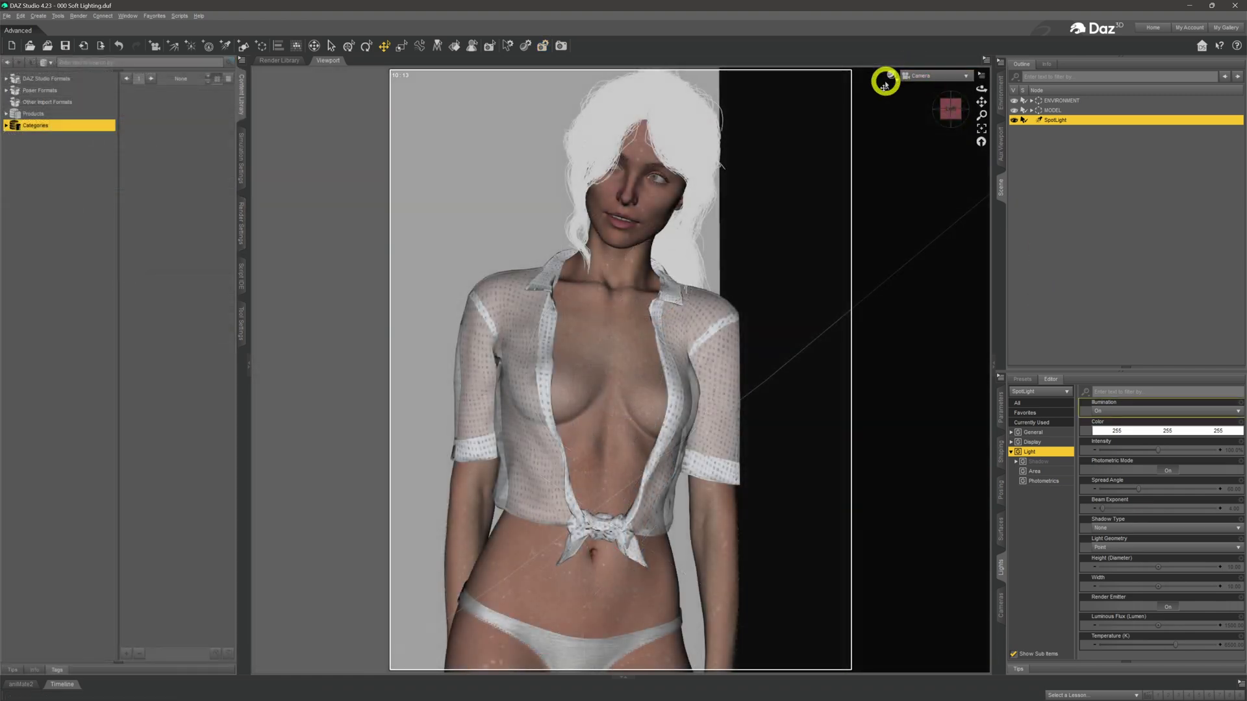
left_click(888, 78)
left_click(885, 198)
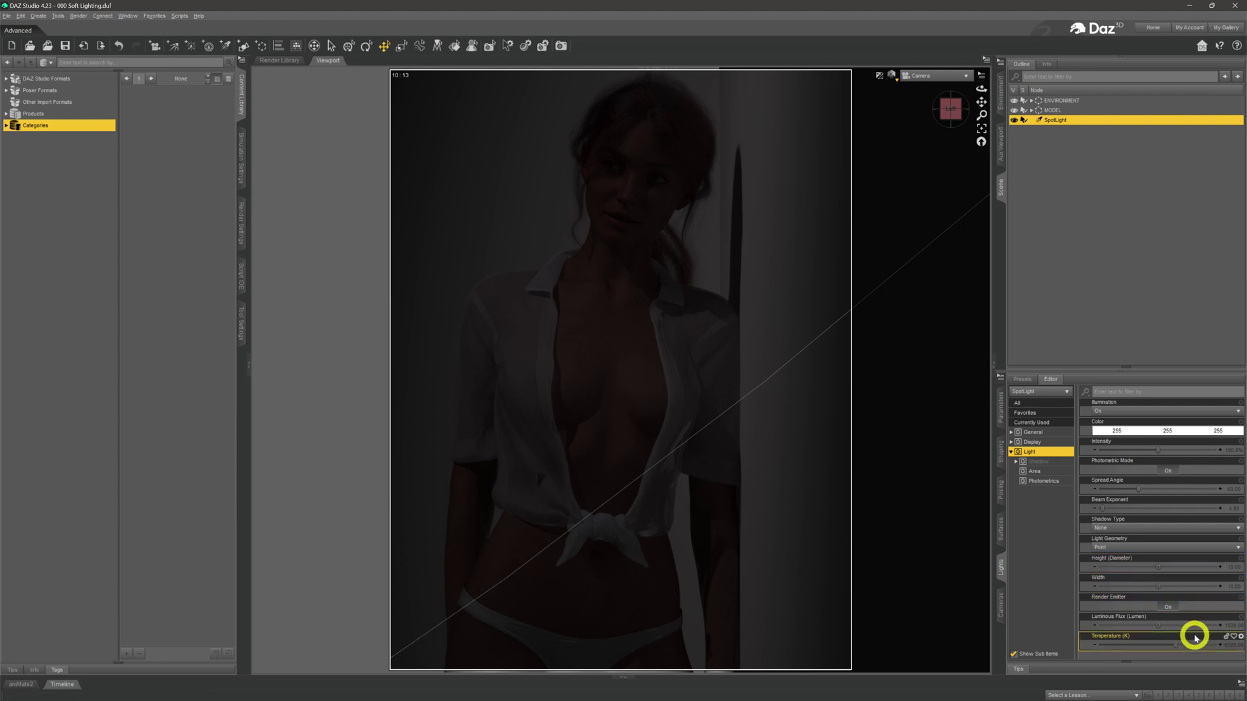
- Set the spotlight's Temperature to 5000 K and Luminous Flux to 150000 lumens
left_click(1233, 649)
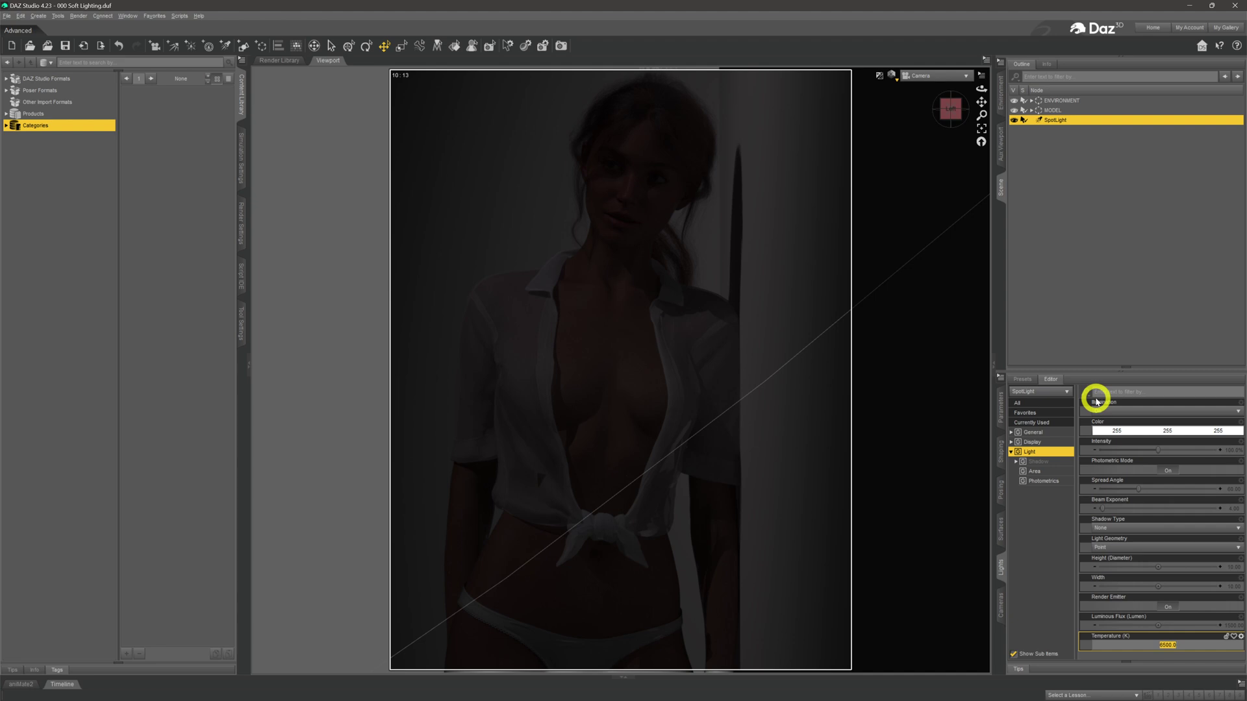
type("500")
key("Return")
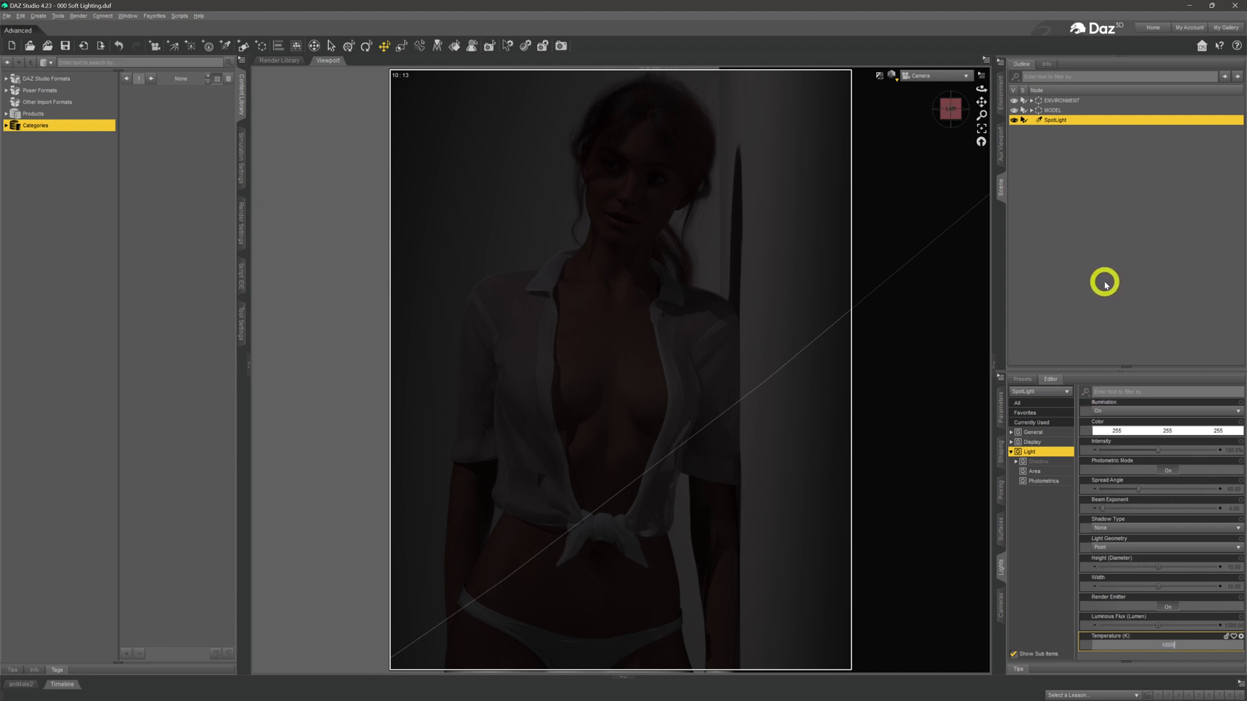
type("0")
key("Return")
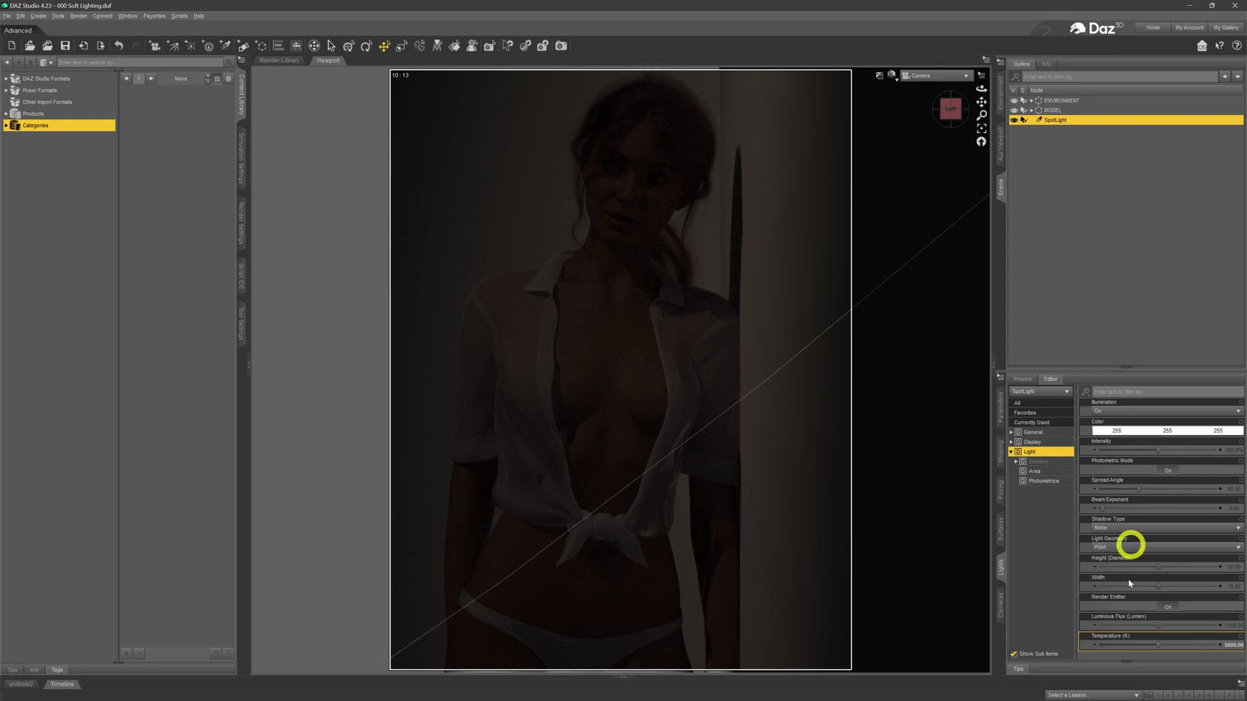
left_click(1232, 627)
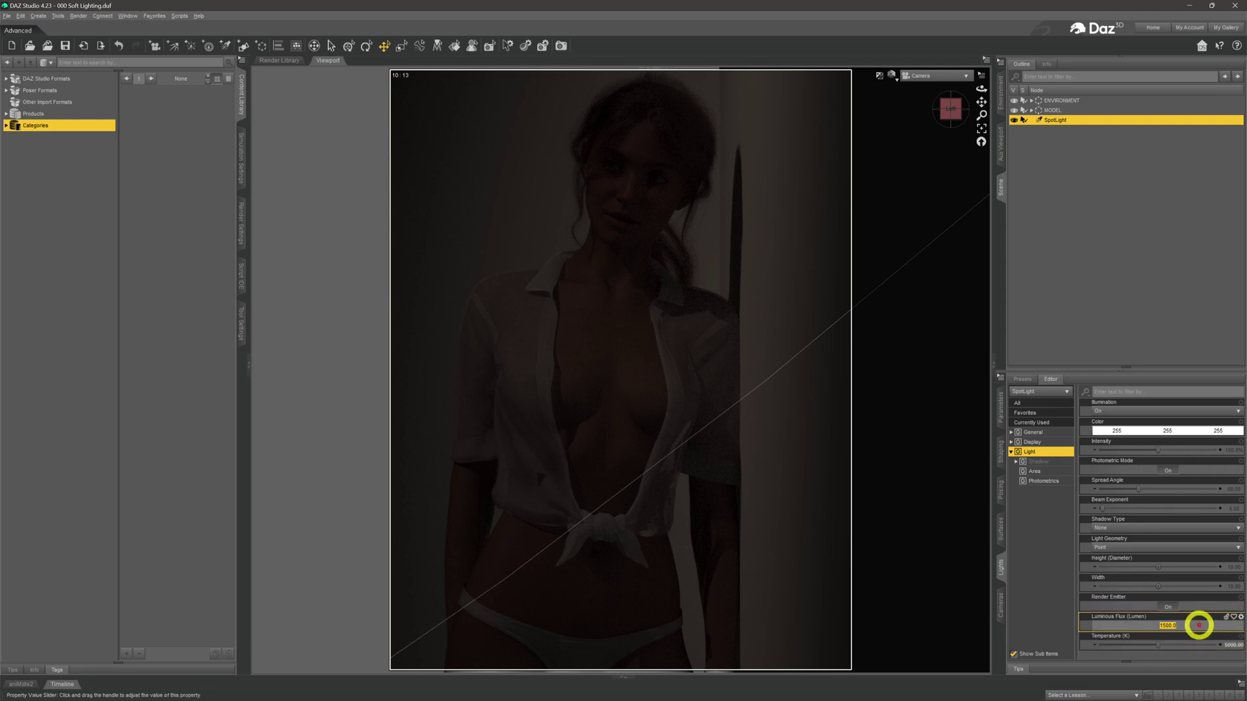
type("00")
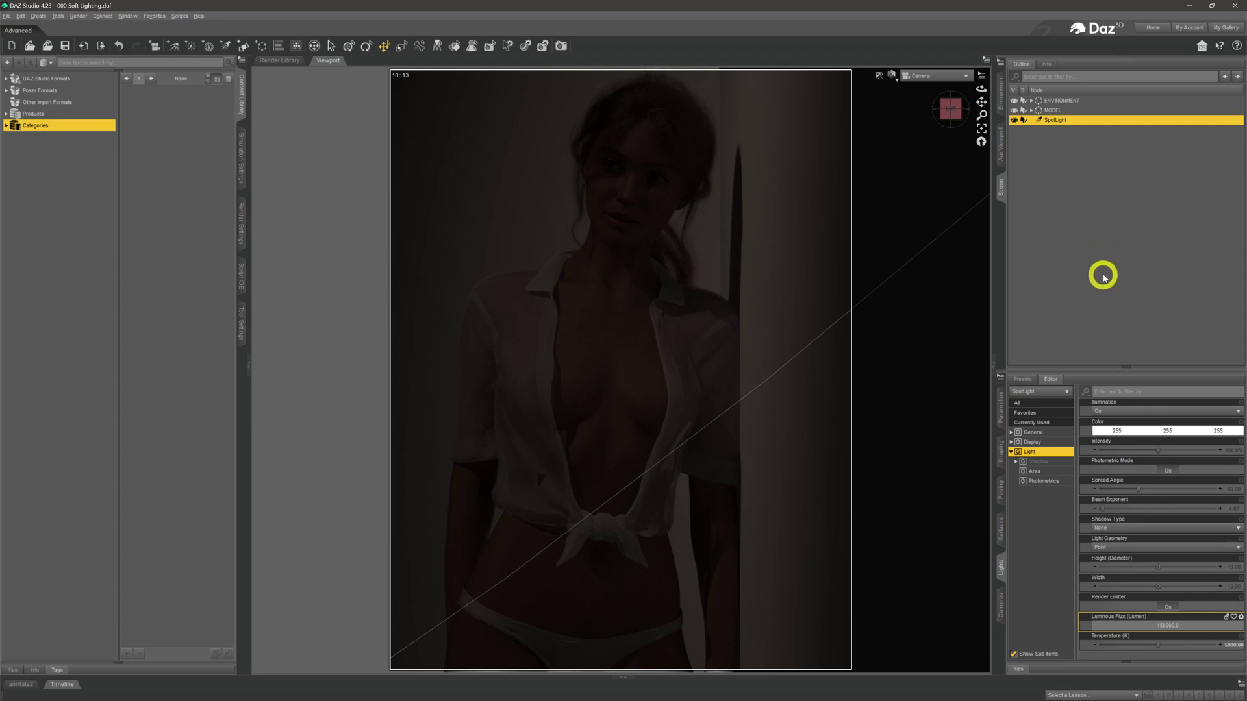
key("Return")
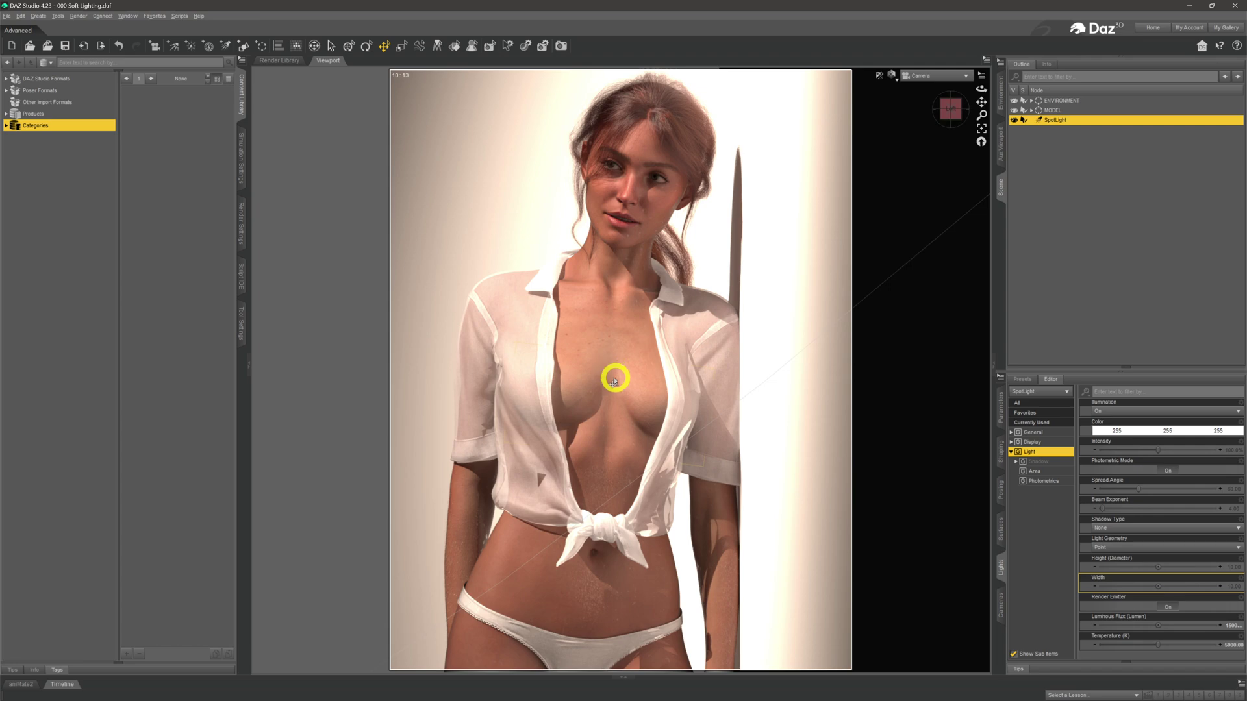
- After the Iray viewport renders the brightly lit figure, open the viewport's view list
left_click(933, 75)
- Switch the viewport to the SPOT CAMERA view of the warmly lit figure
left_click(922, 182)
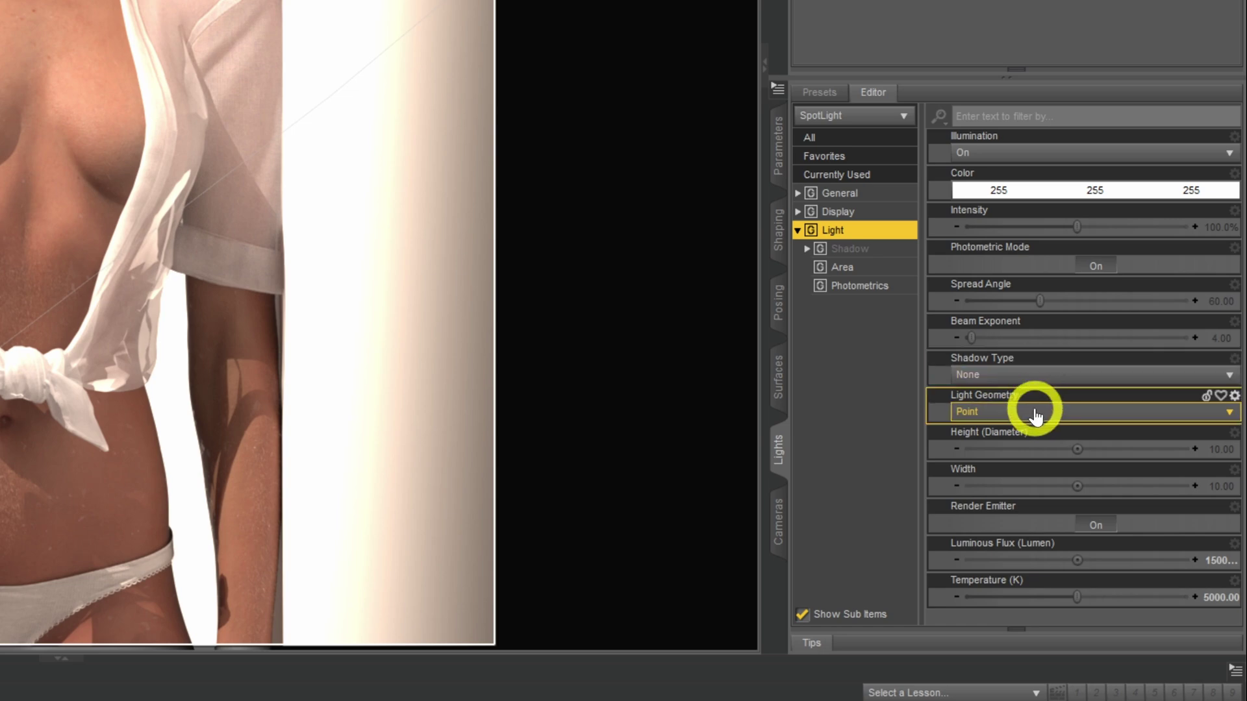
- Change the spotlight's Light Geometry to Rectangle with Height 100 and Width 100
left_click(1037, 417)
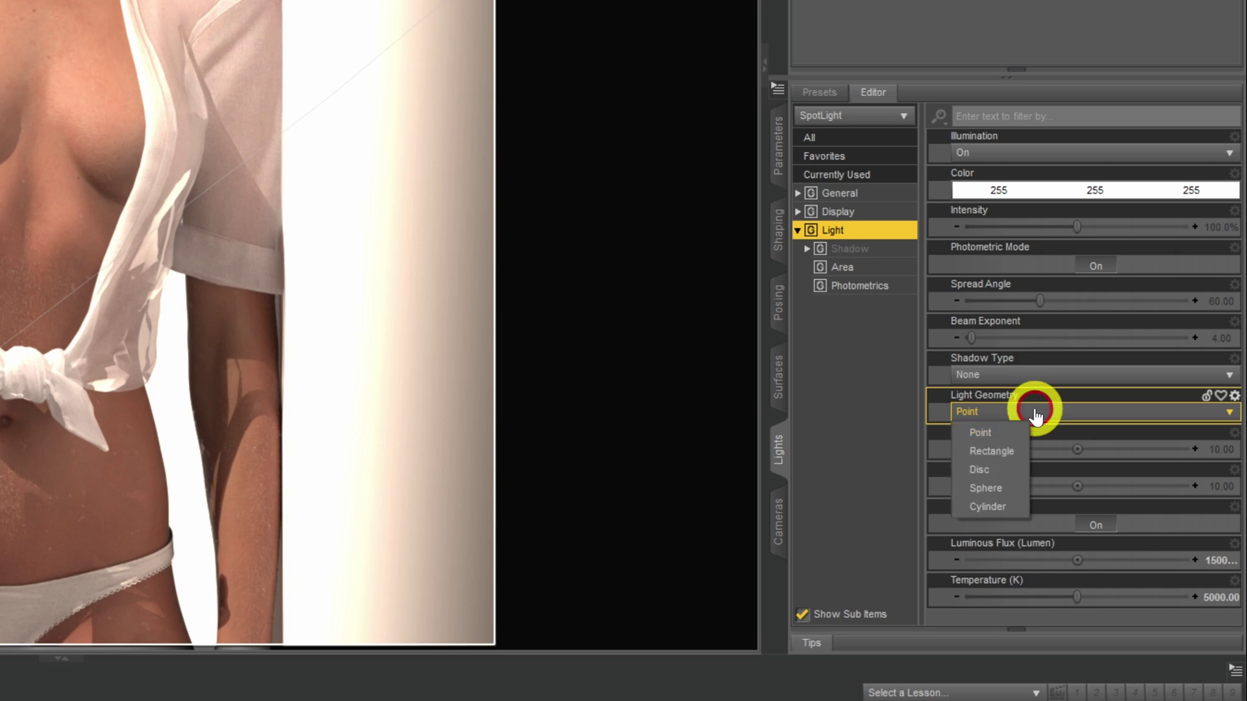
left_click(1011, 454)
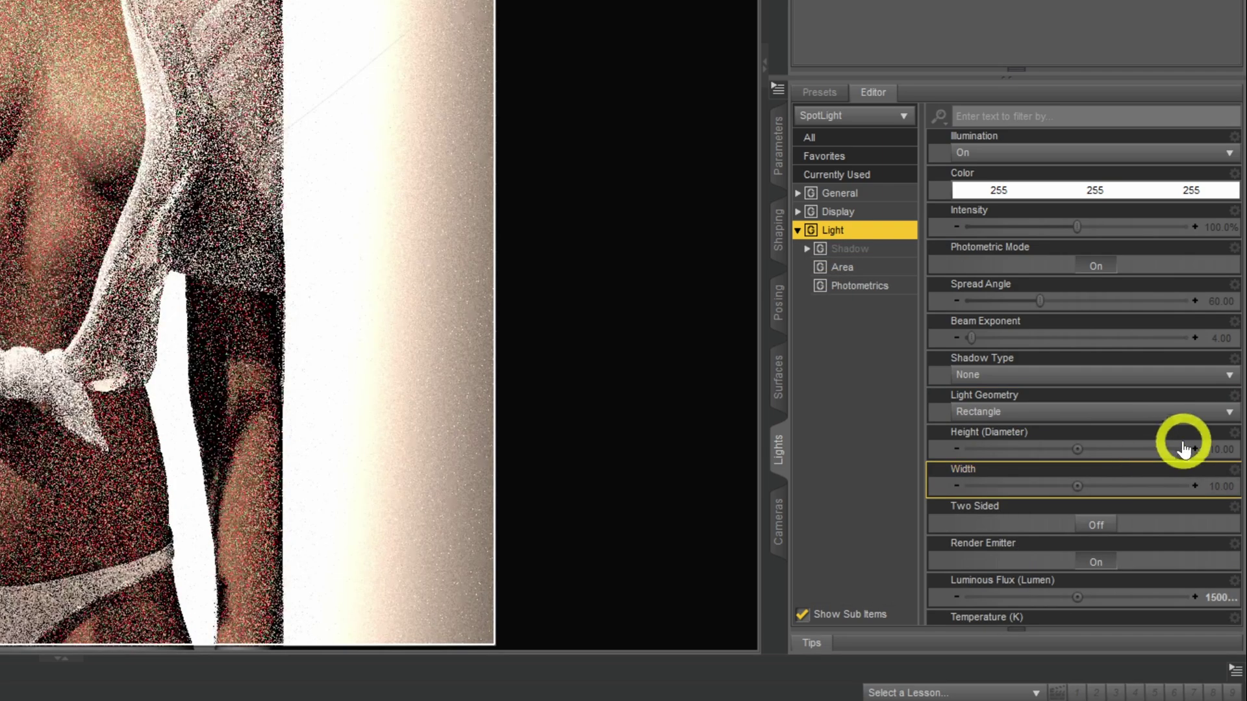
left_click(1221, 453)
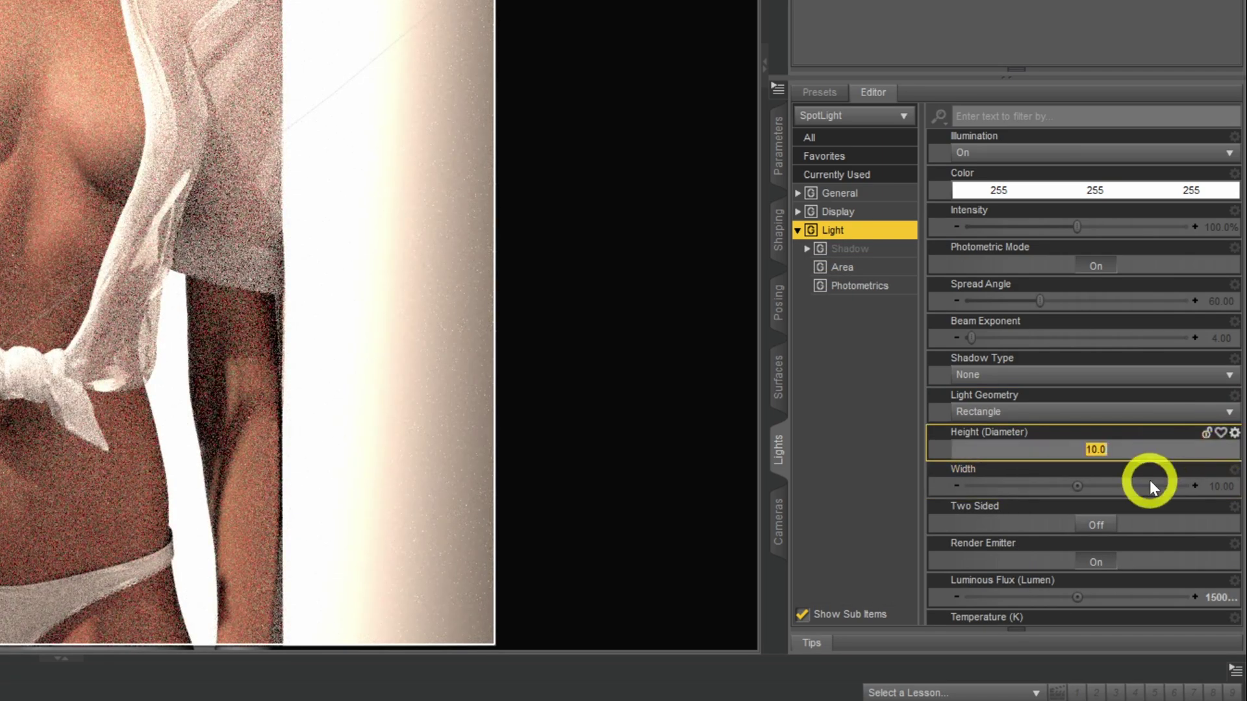
type("100")
left_click(1216, 487)
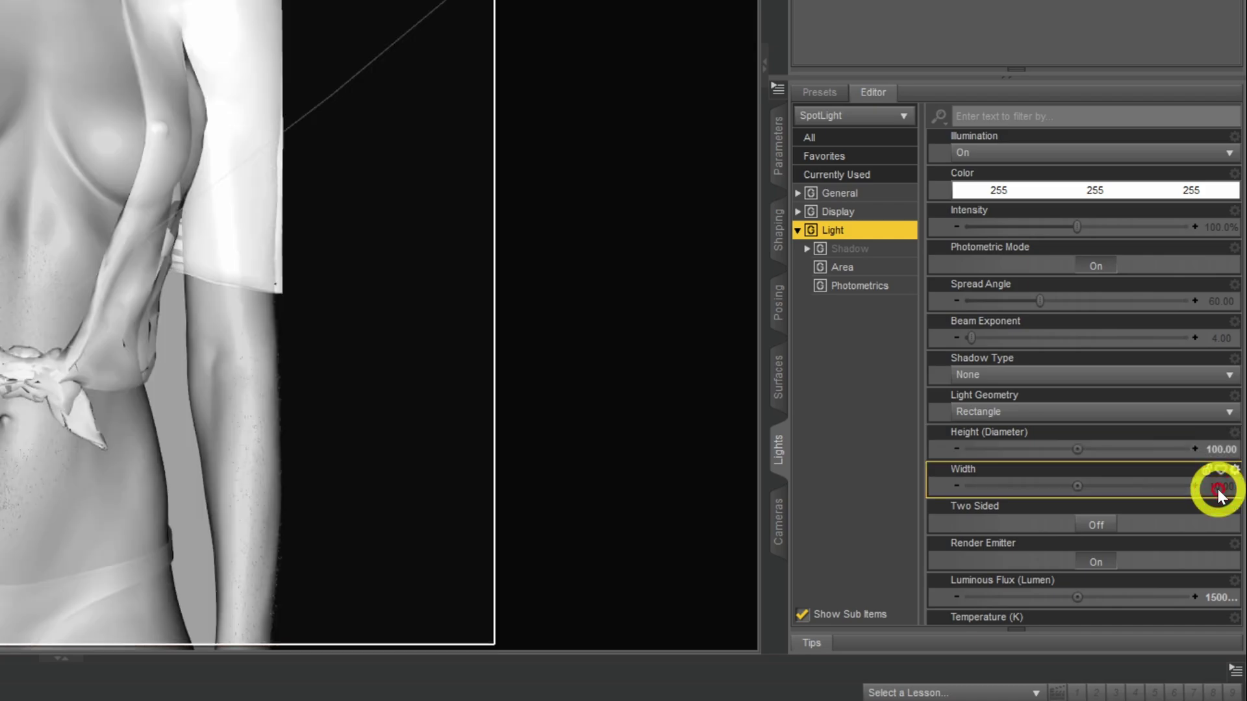
type("100")
key("Return")
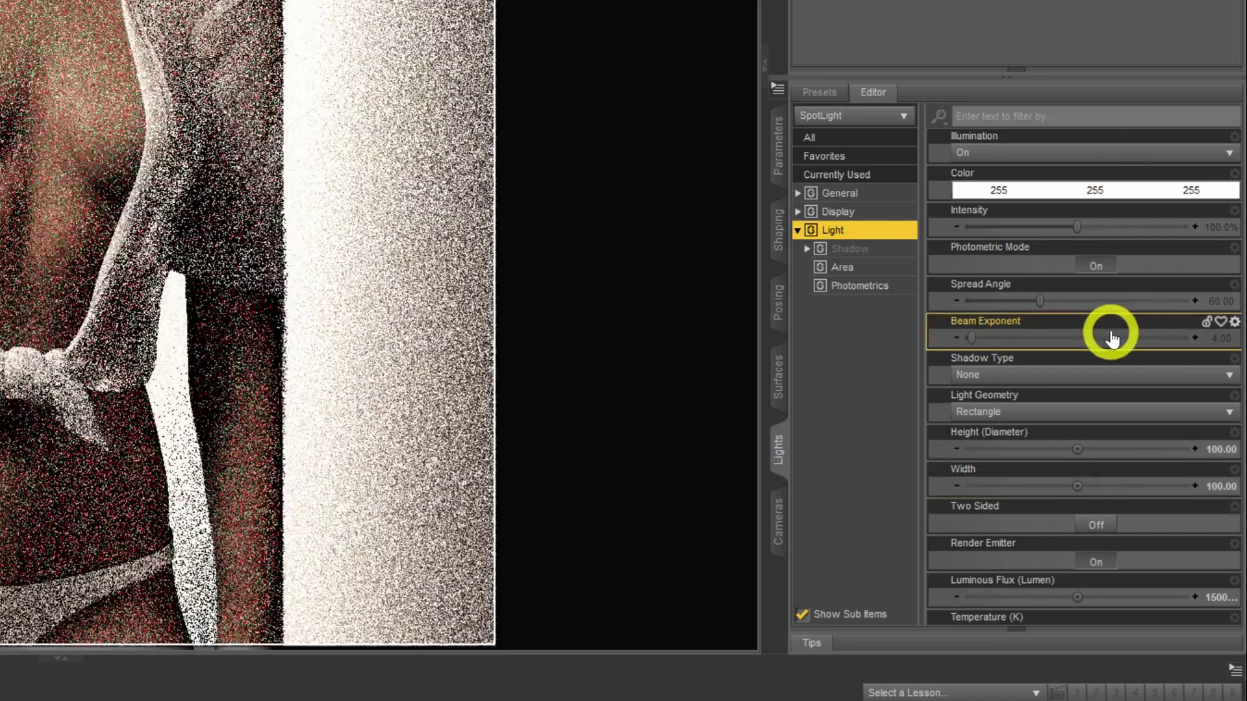